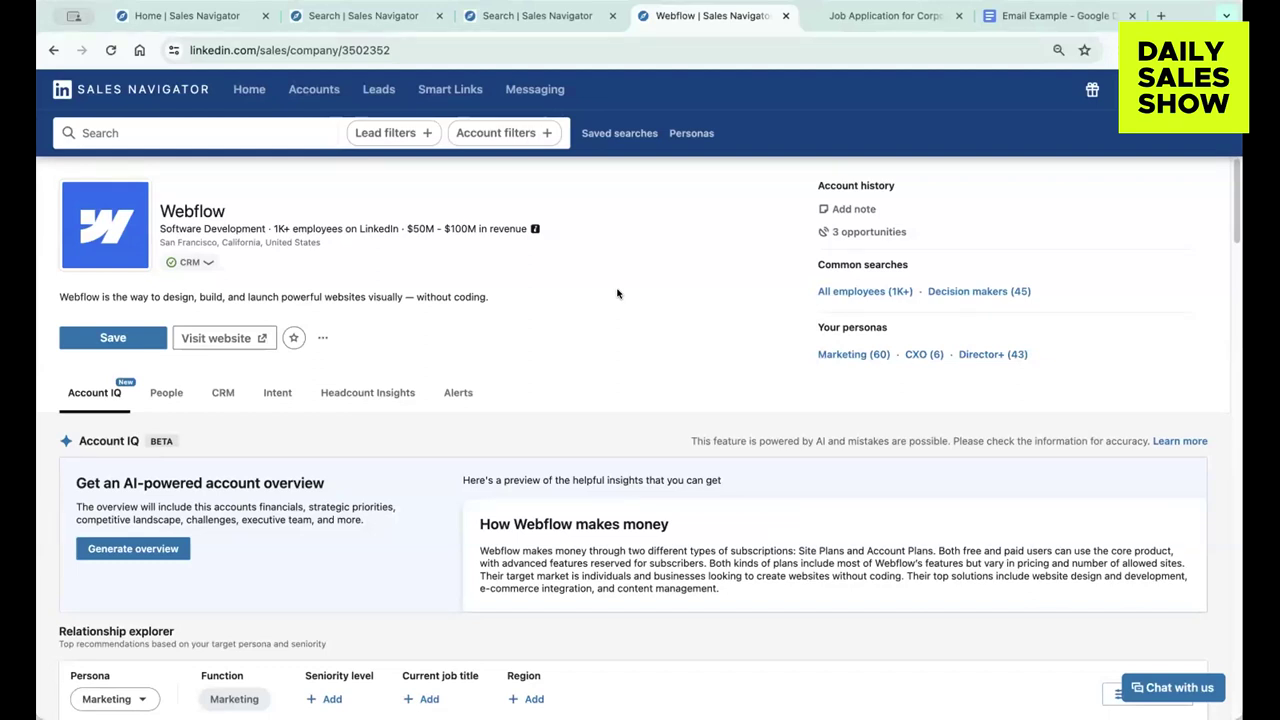
- Generate the AI-powered account overview for Webflow and dismiss the chat pop-up covering it
{"action": "scroll", "coordinate": [617, 293], "scroll_direction": "down", "scroll_amount": 2}
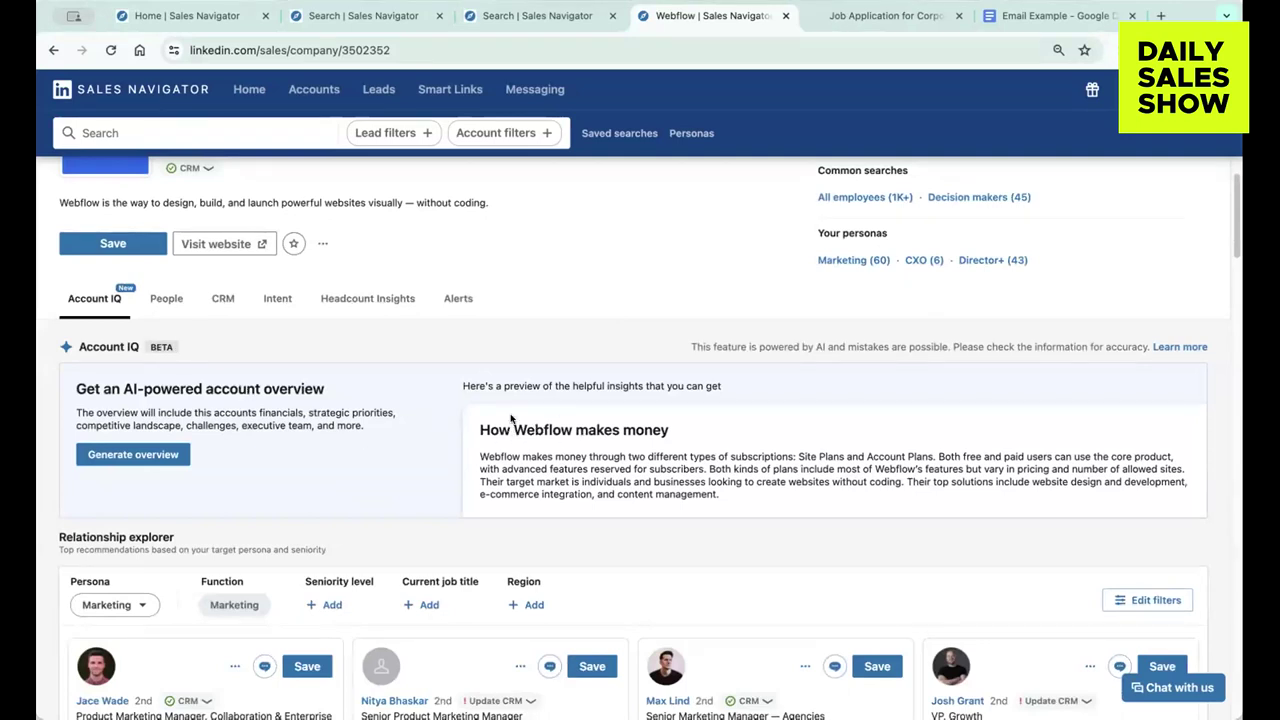
{"action": "scroll", "coordinate": [507, 397], "scroll_direction": "up", "scroll_amount": 1}
{"action": "scroll", "coordinate": [507, 397], "scroll_direction": "down", "scroll_amount": 1}
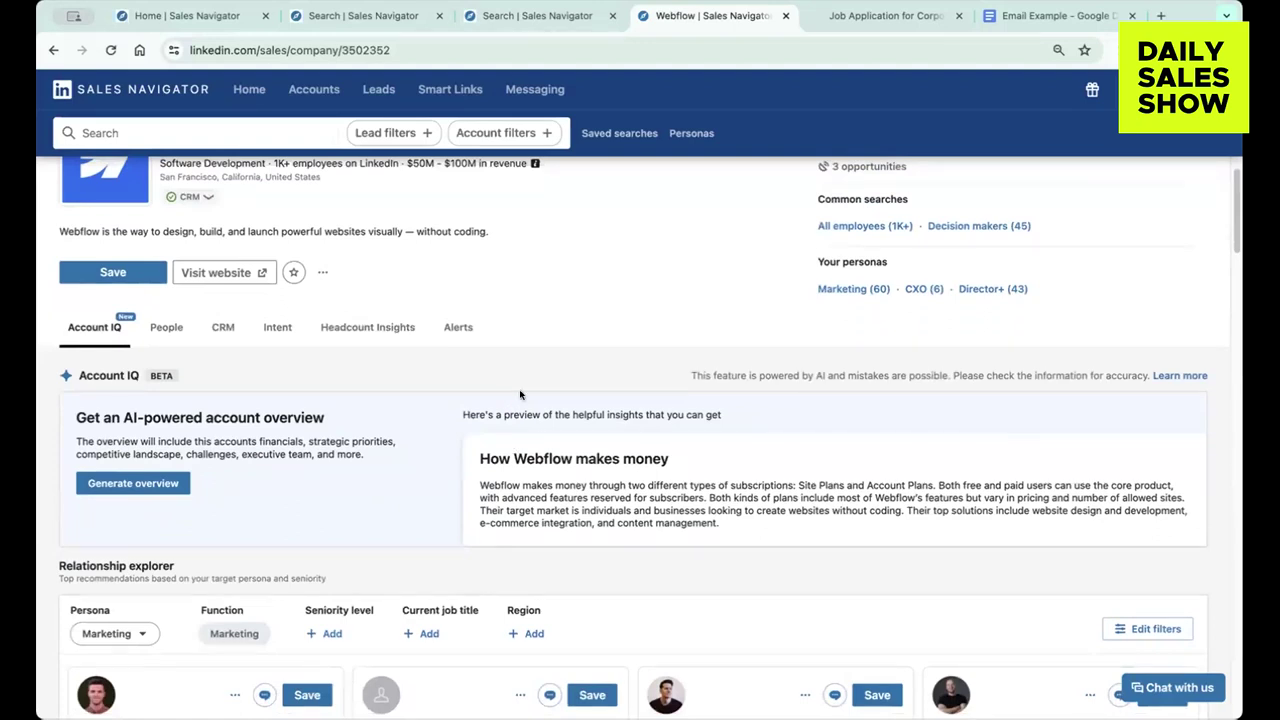
{"action": "left_click", "coordinate": [157, 483]}
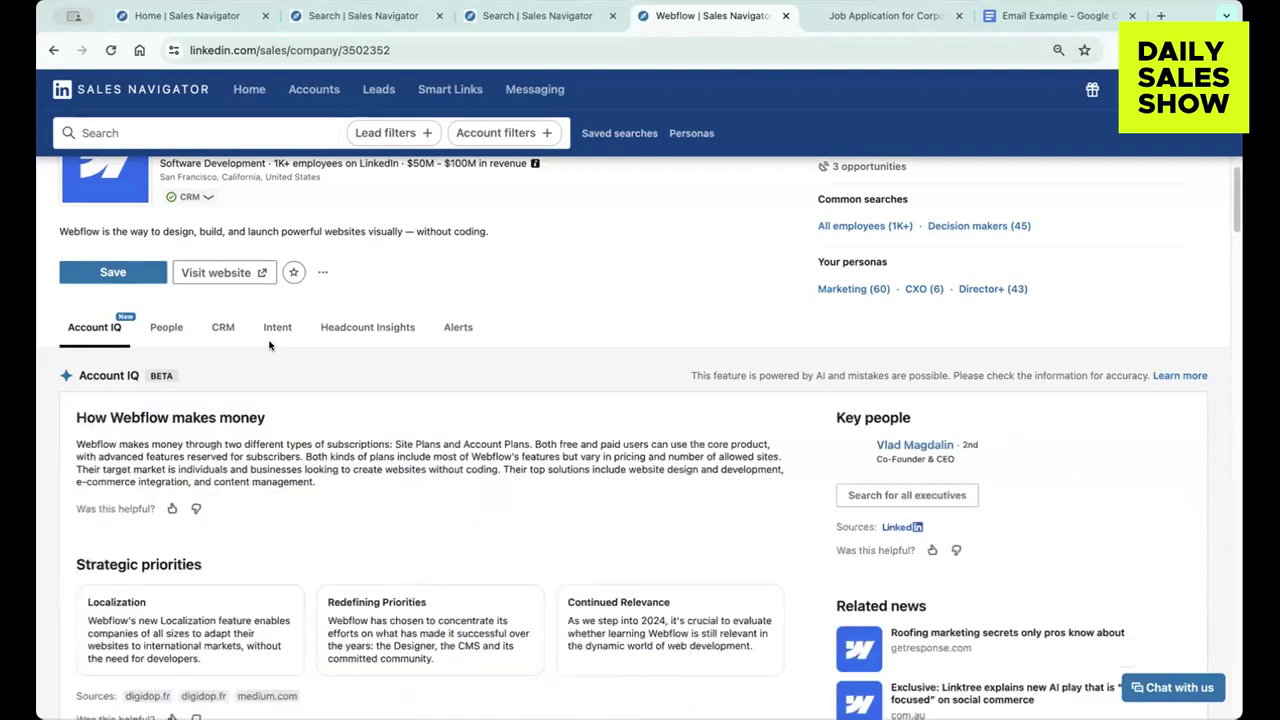
{"action": "scroll", "coordinate": [269, 345], "scroll_direction": "down", "scroll_amount": 2}
{"action": "scroll", "coordinate": [305, 301], "scroll_direction": "down", "scroll_amount": 1}
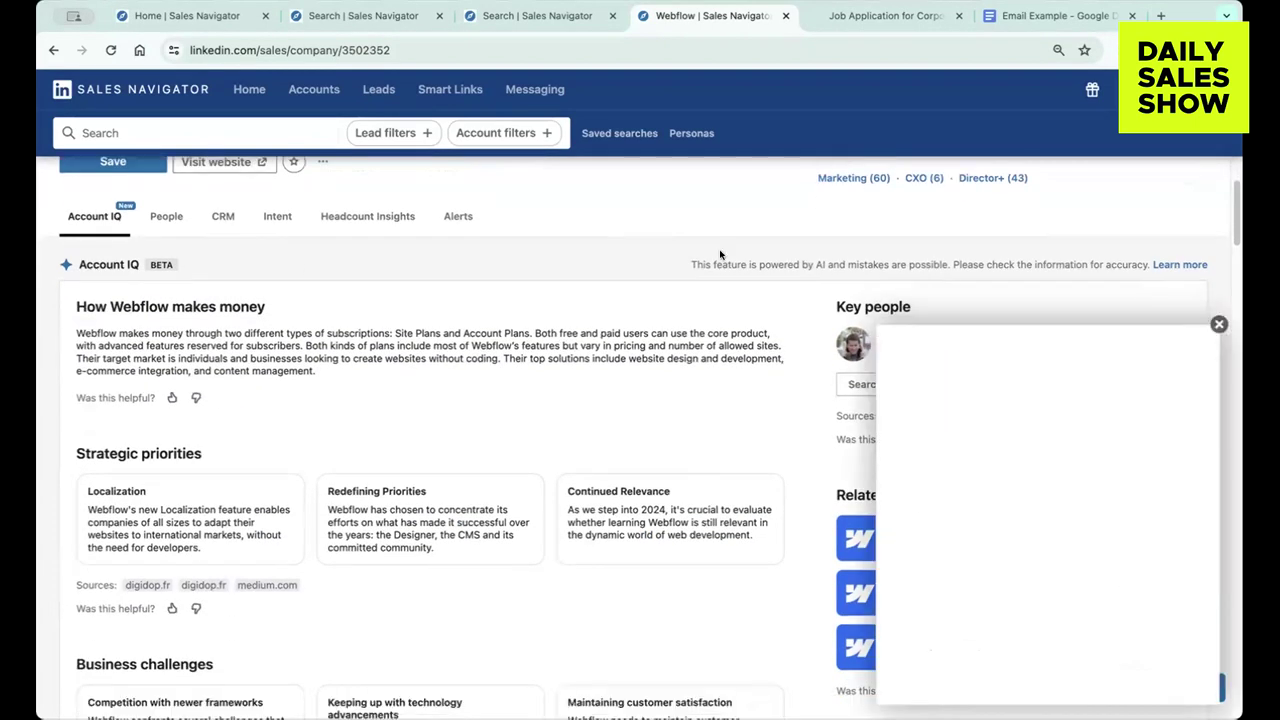
{"action": "left_click", "coordinate": [1218, 327]}
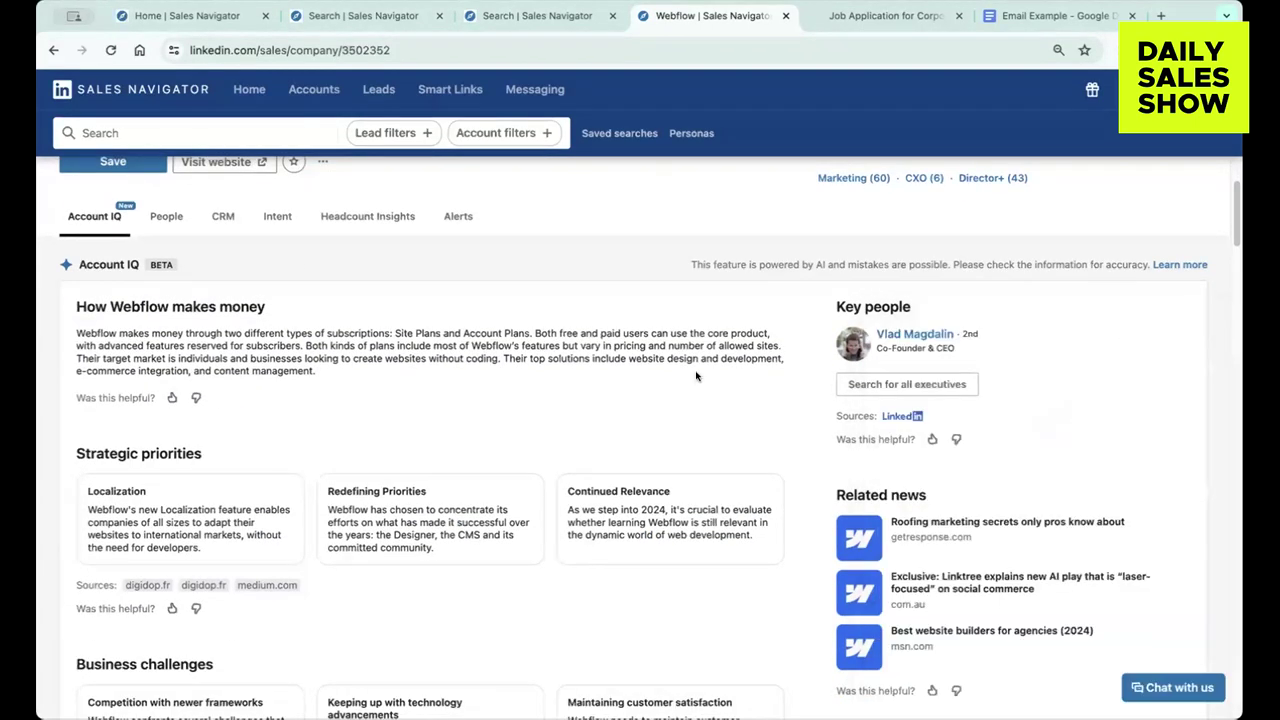
- Review Webflow's Account IQ overview, including strategic priorities, business challenges, related news, competitive landscape and headcount insights
{"action": "scroll", "coordinate": [697, 376], "scroll_direction": "down", "scroll_amount": 1}
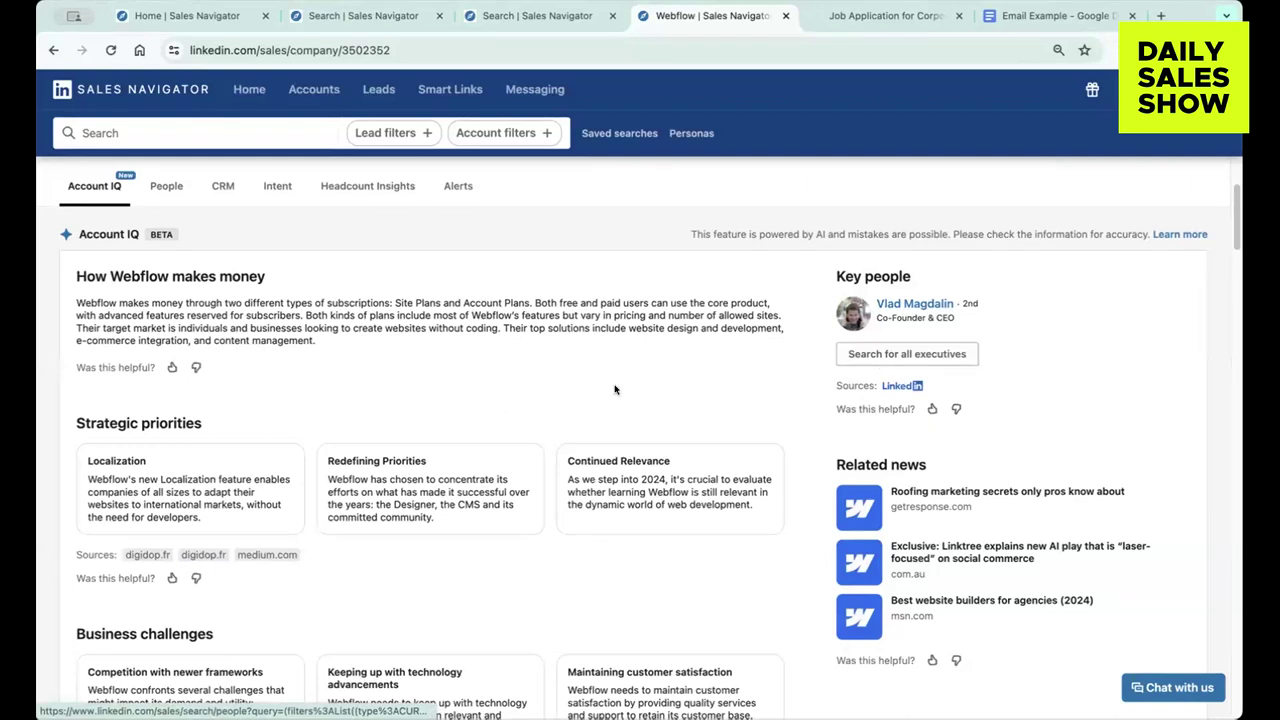
{"action": "scroll", "coordinate": [250, 398], "scroll_direction": "down", "scroll_amount": 1}
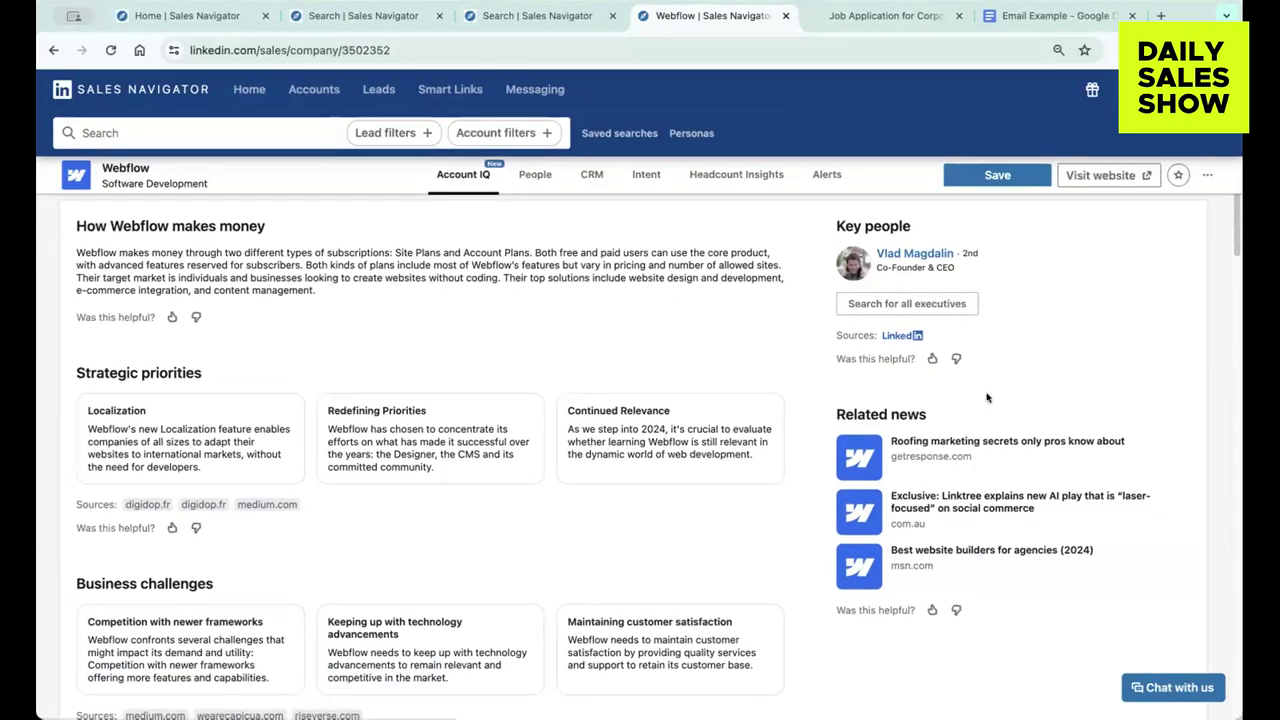
{"action": "scroll", "coordinate": [552, 403], "scroll_direction": "down", "scroll_amount": 3}
{"action": "scroll", "coordinate": [247, 371], "scroll_direction": "down", "scroll_amount": 2}
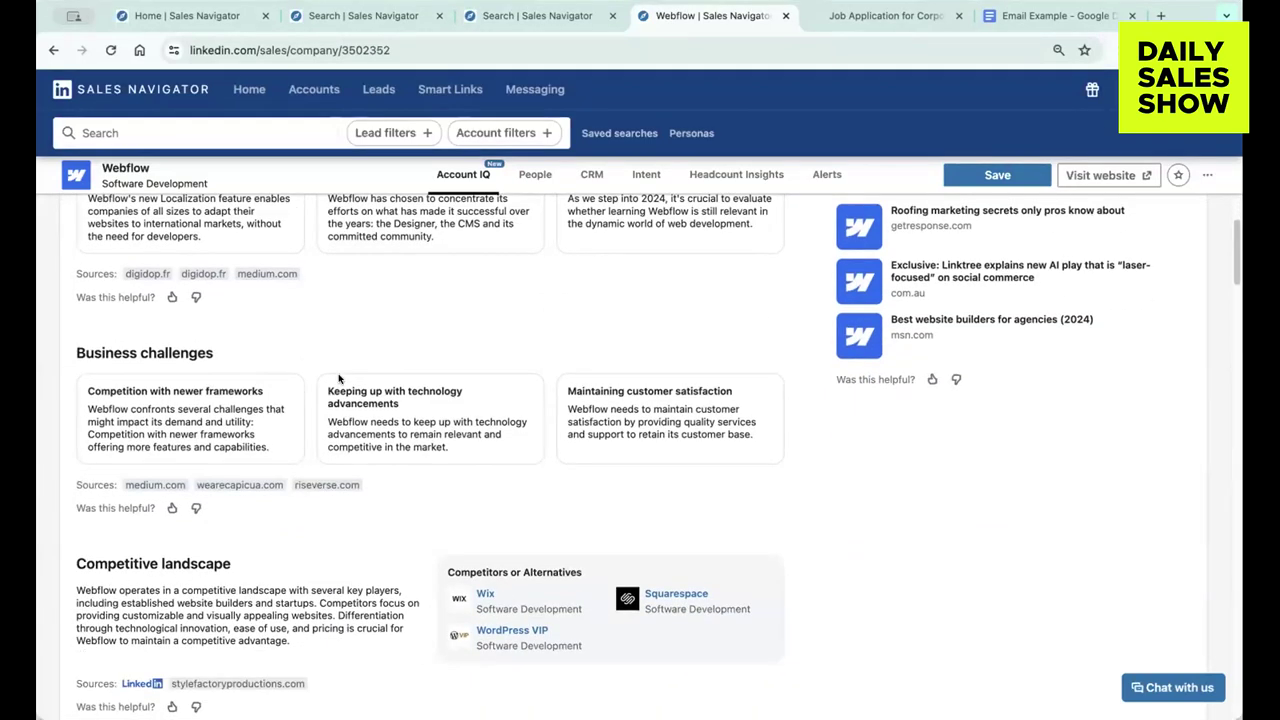
{"action": "scroll", "coordinate": [337, 377], "scroll_direction": "down", "scroll_amount": 4}
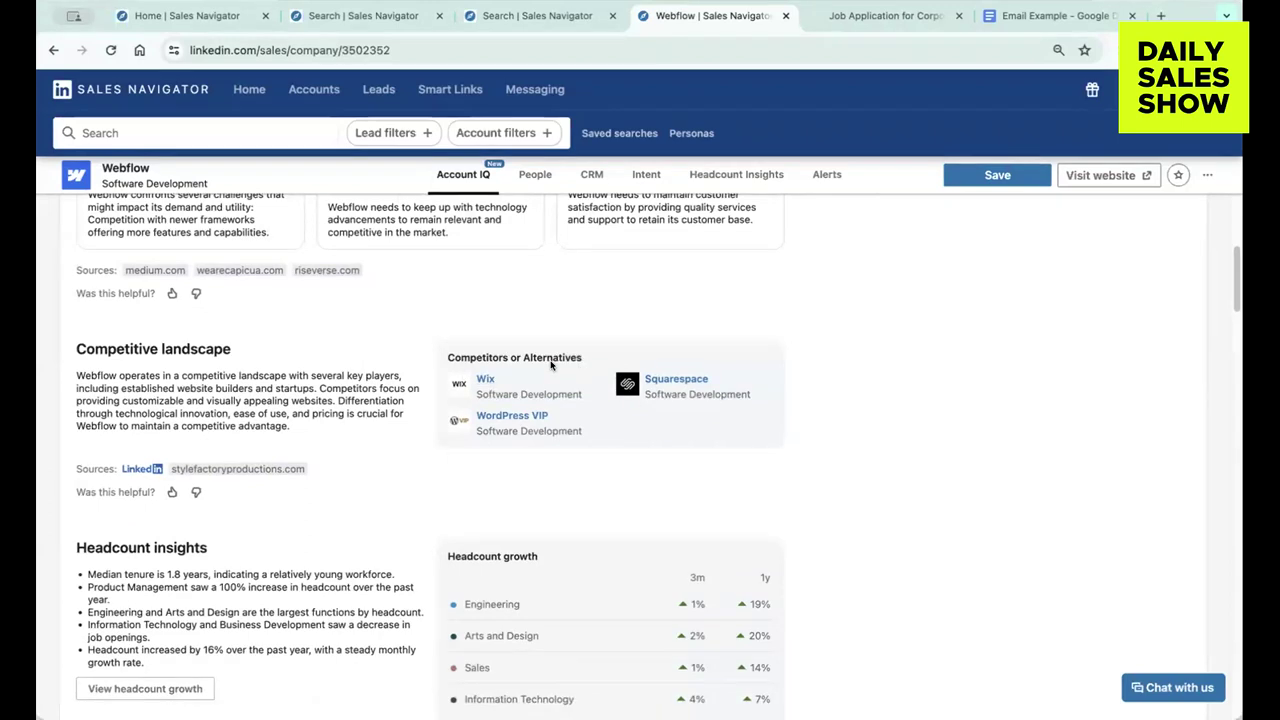
{"action": "scroll", "coordinate": [530, 352], "scroll_direction": "down", "scroll_amount": 3}
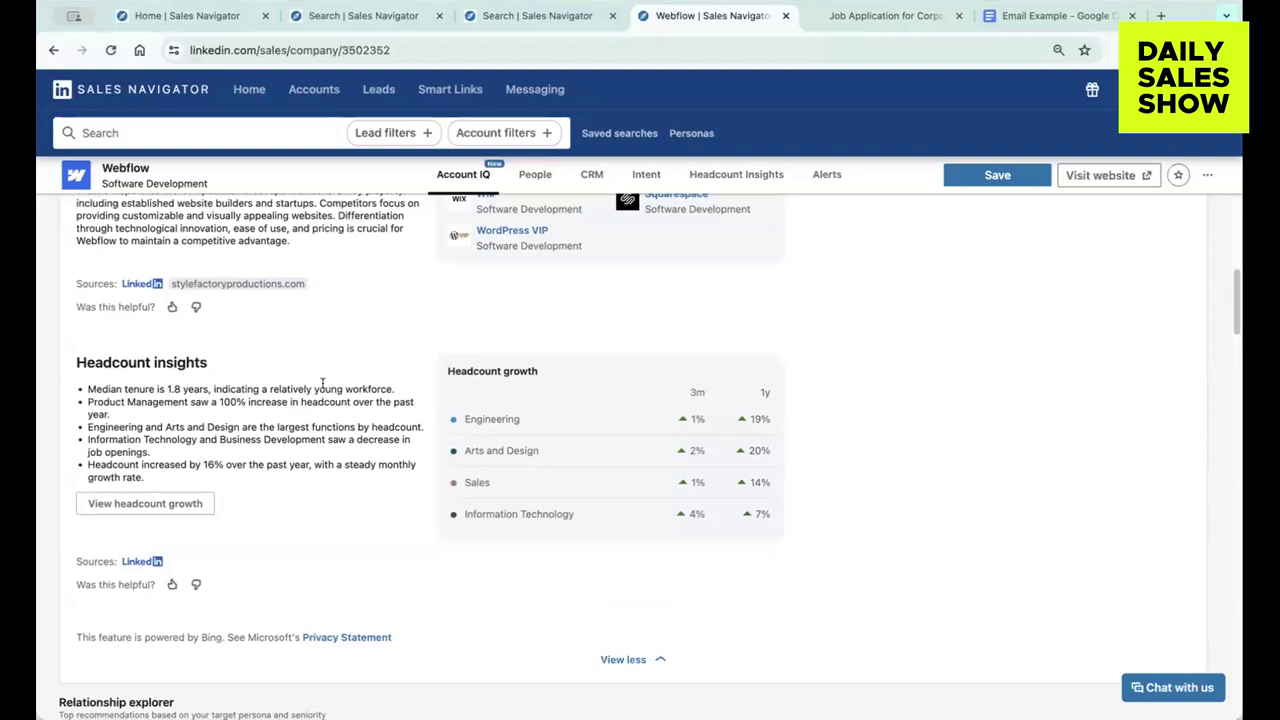
{"action": "scroll", "coordinate": [322, 383], "scroll_direction": "down", "scroll_amount": 1}
{"action": "scroll", "coordinate": [323, 389], "scroll_direction": "up", "scroll_amount": 2}
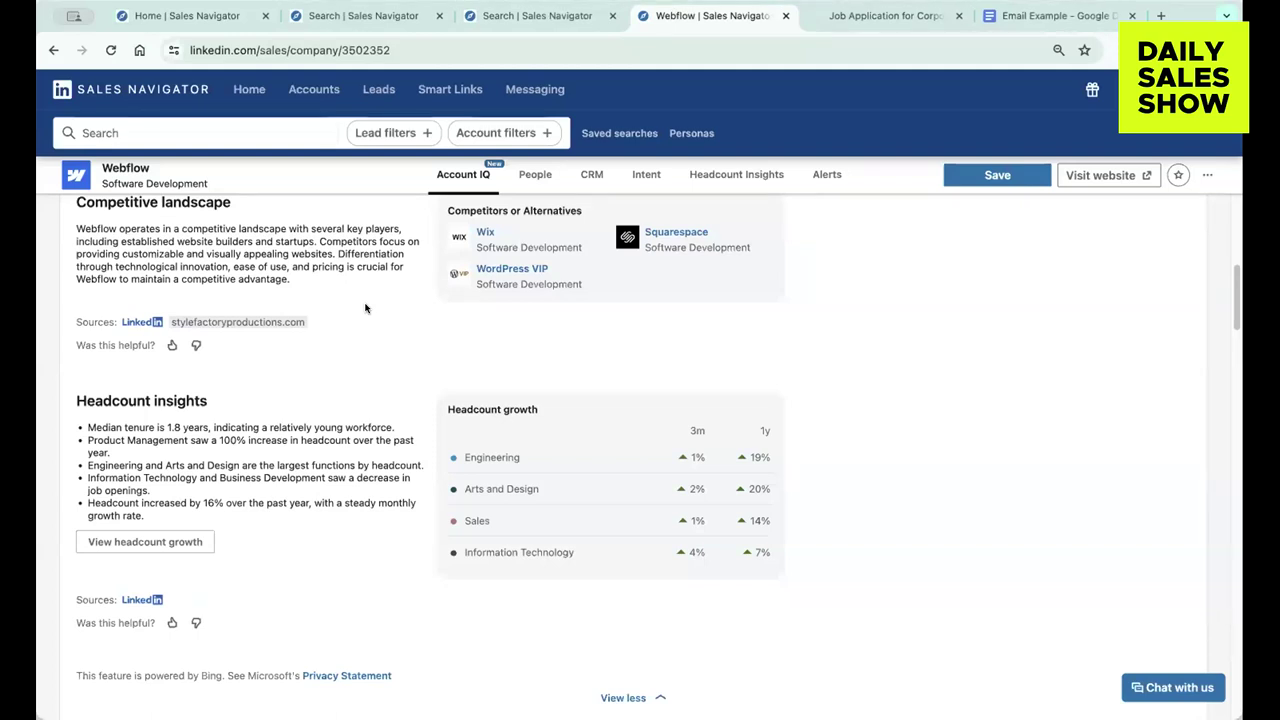
{"action": "scroll", "coordinate": [366, 308], "scroll_direction": "up", "scroll_amount": 4}
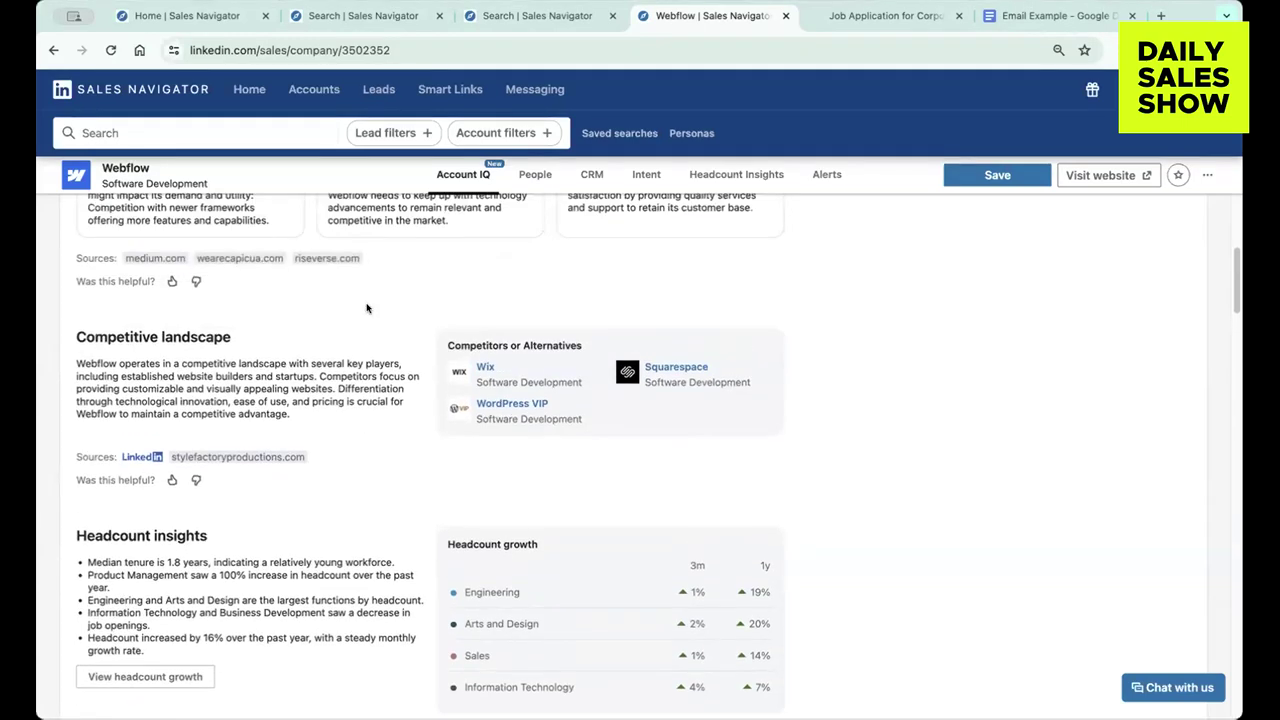
{"action": "scroll", "coordinate": [438, 261], "scroll_direction": "up", "scroll_amount": 3}
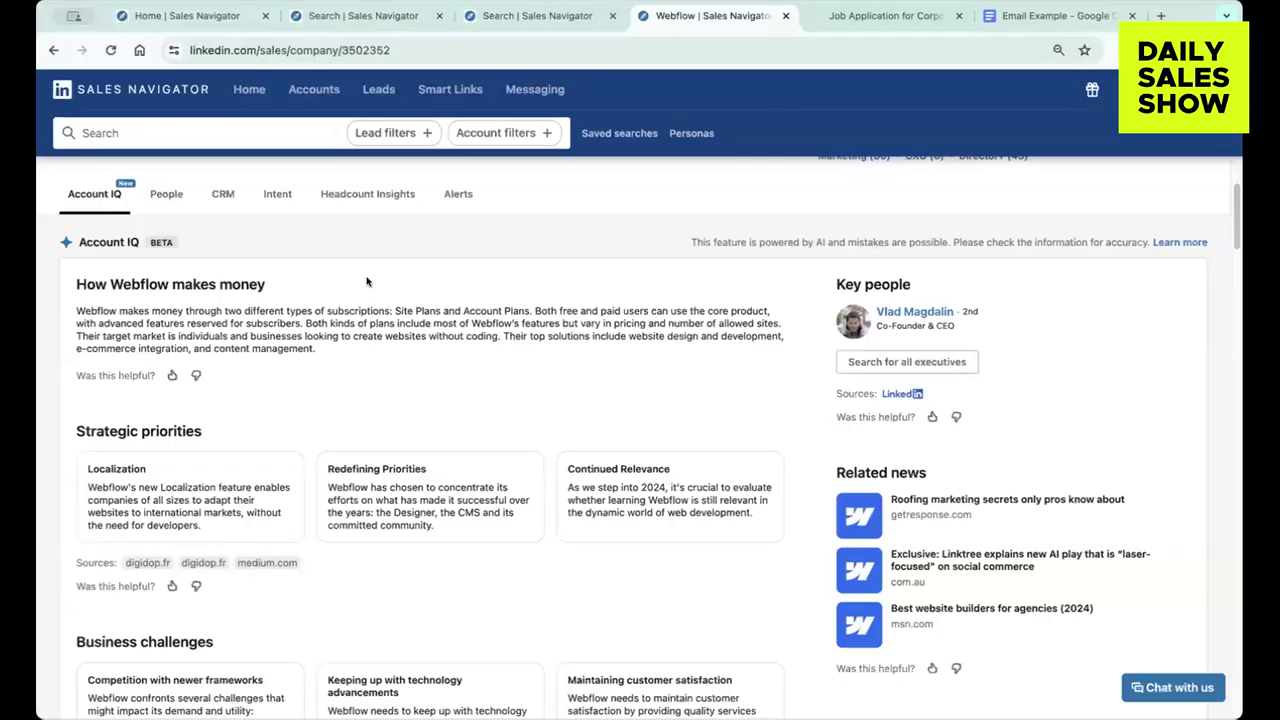
{"action": "scroll", "coordinate": [640, 400], "scroll_direction": "up", "scroll_amount": 2}
- Search for "heap" from the home page, open the Heap company account and check its Account IQ section
{"action": "left_click", "coordinate": [228, 90]}
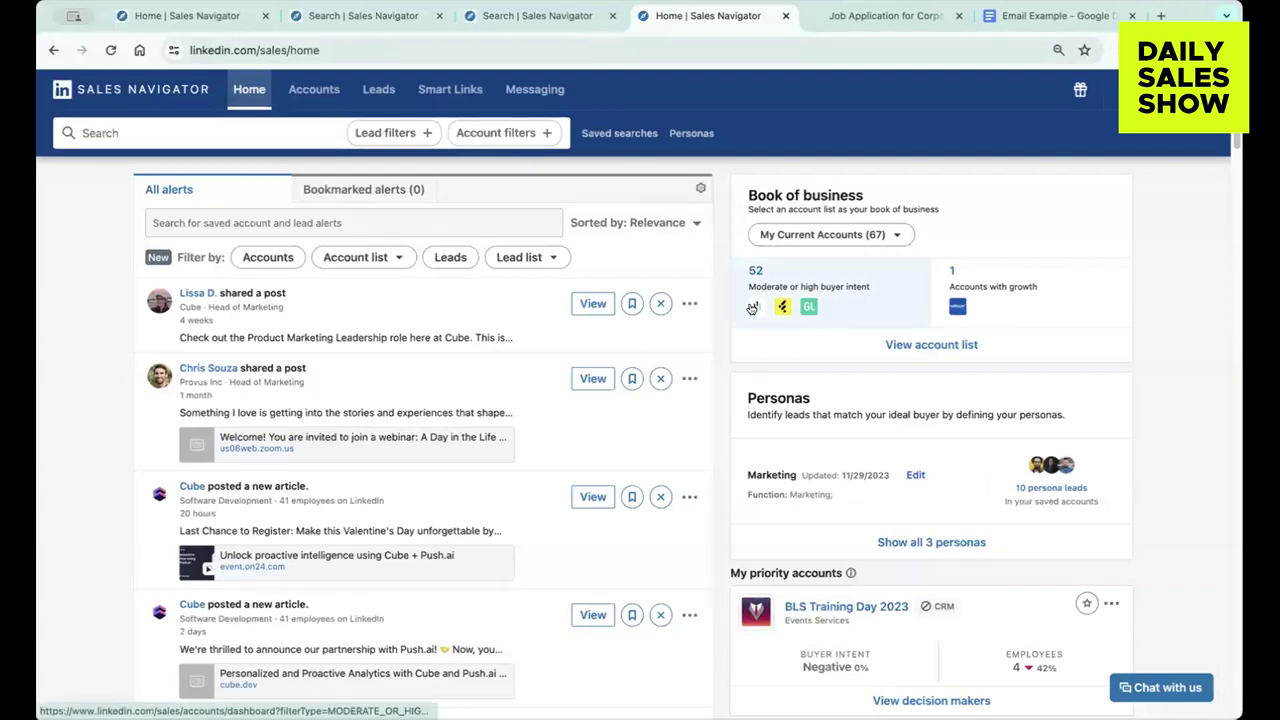
{"action": "left_click", "coordinate": [300, 133]}
{"action": "type", "text": "heap"}
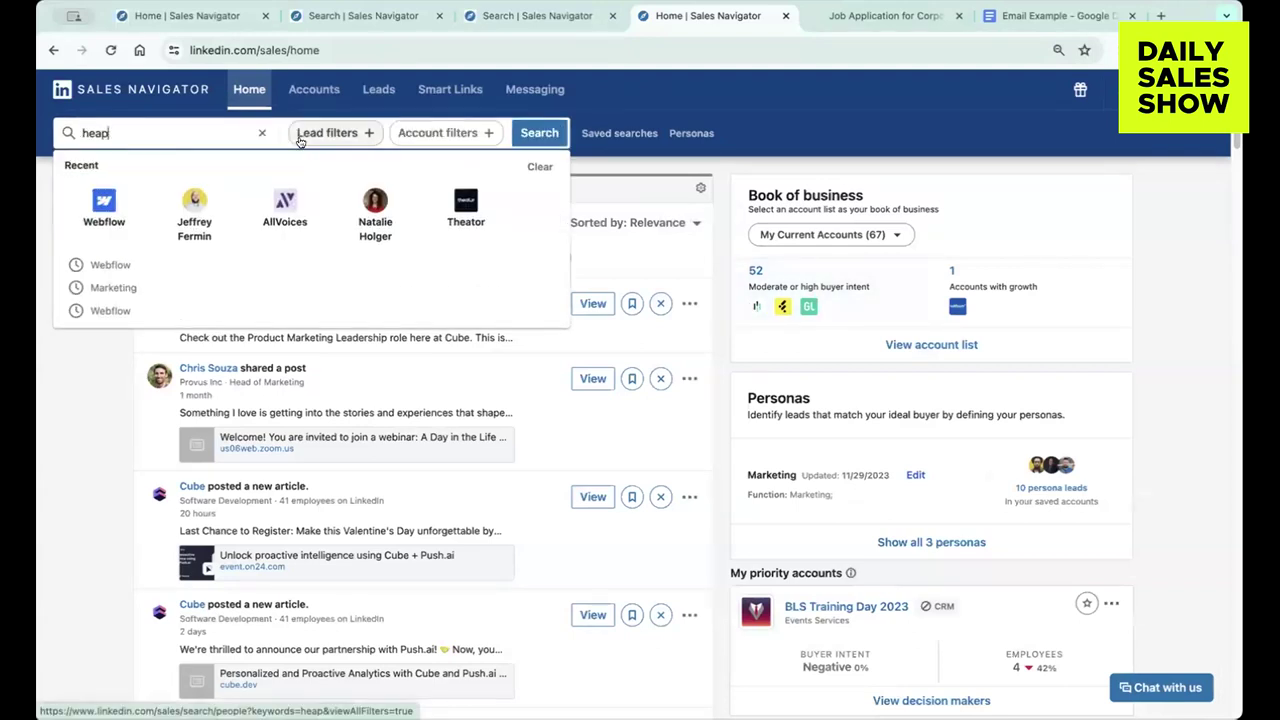
{"action": "left_click", "coordinate": [143, 378]}
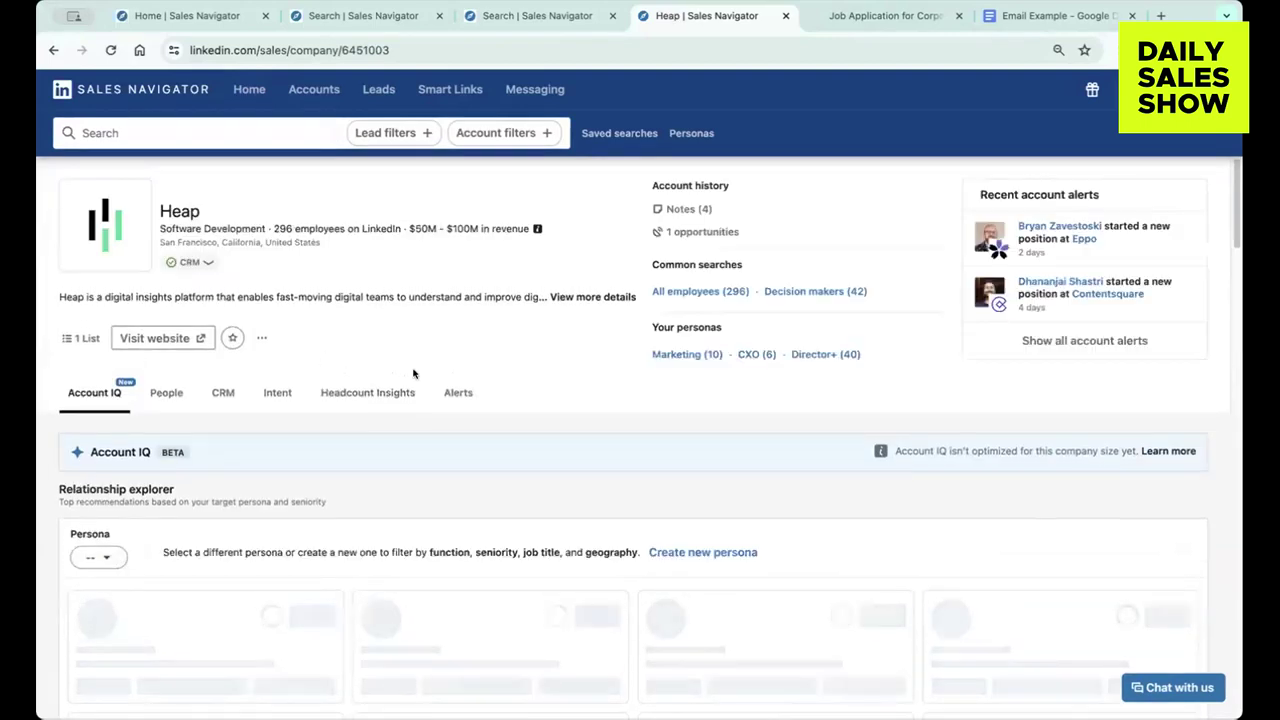
{"action": "scroll", "coordinate": [695, 403], "scroll_direction": "down", "scroll_amount": 1}
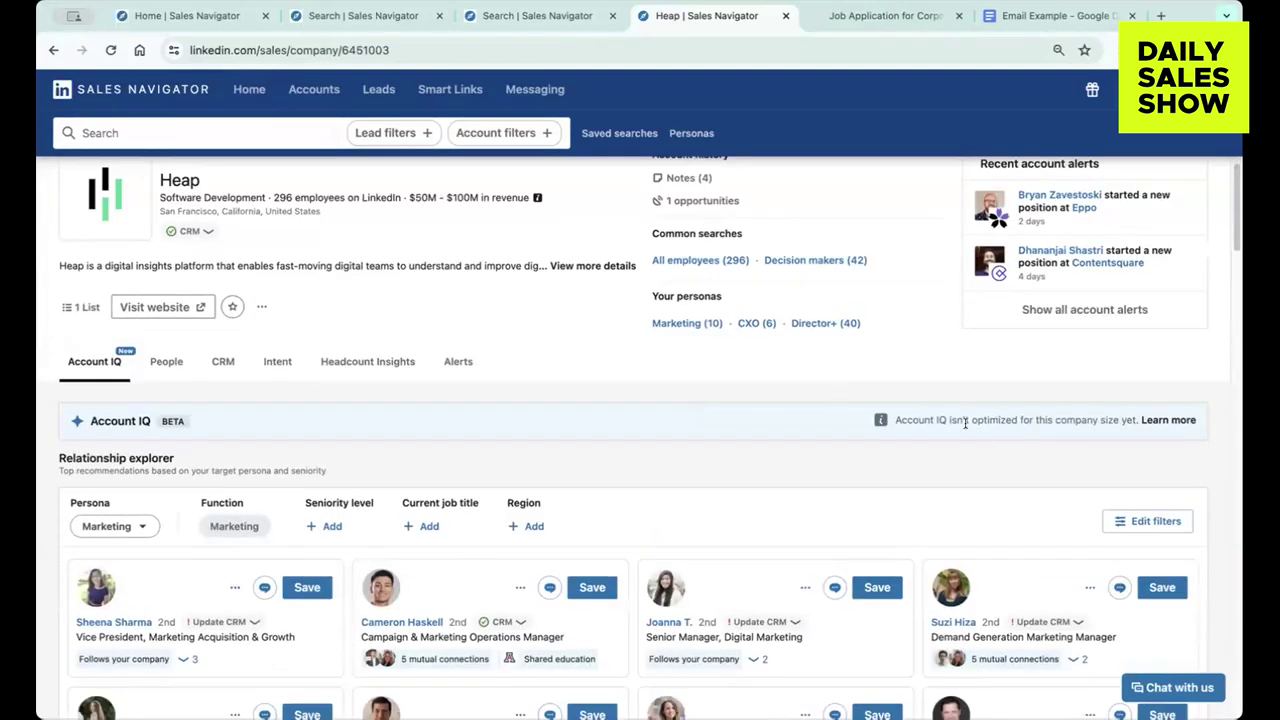
{"action": "scroll", "coordinate": [880, 418], "scroll_direction": "up", "scroll_amount": 1}
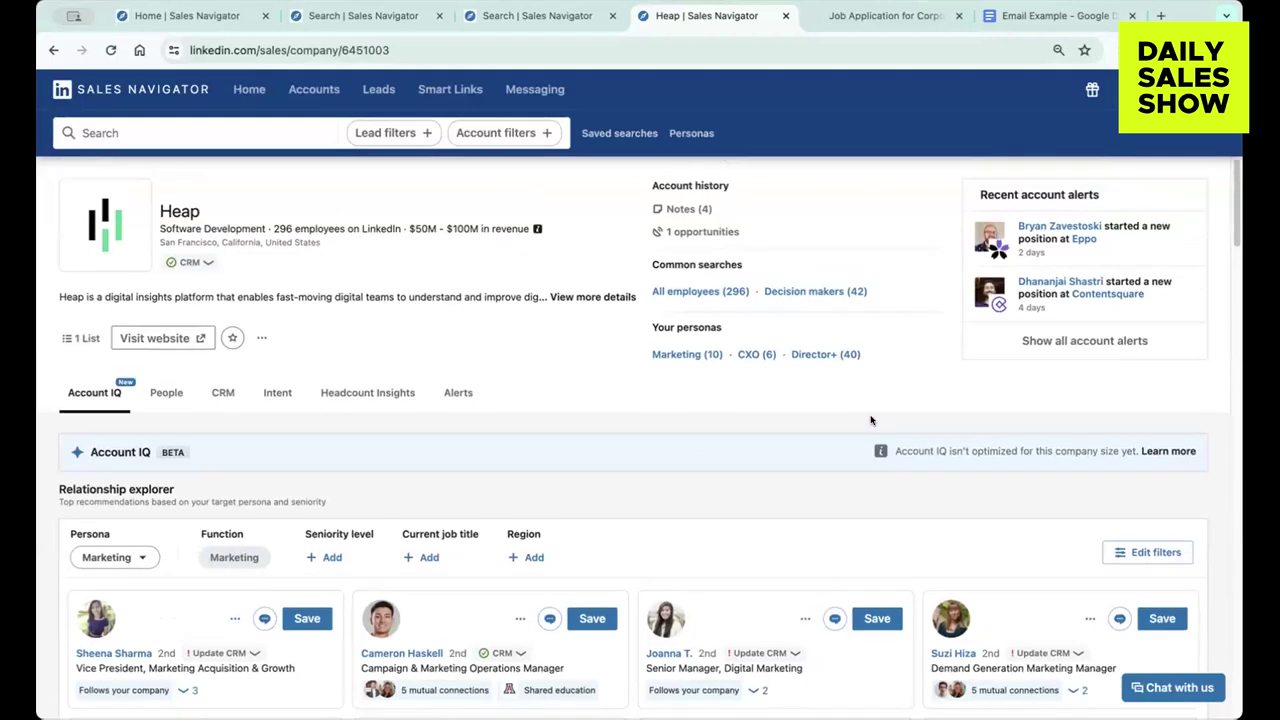
- Search for "webflow", open the Webflow software development company's account and return to its Account IQ overview
{"action": "left_click", "coordinate": [285, 132]}
{"action": "type", "text": "w"}
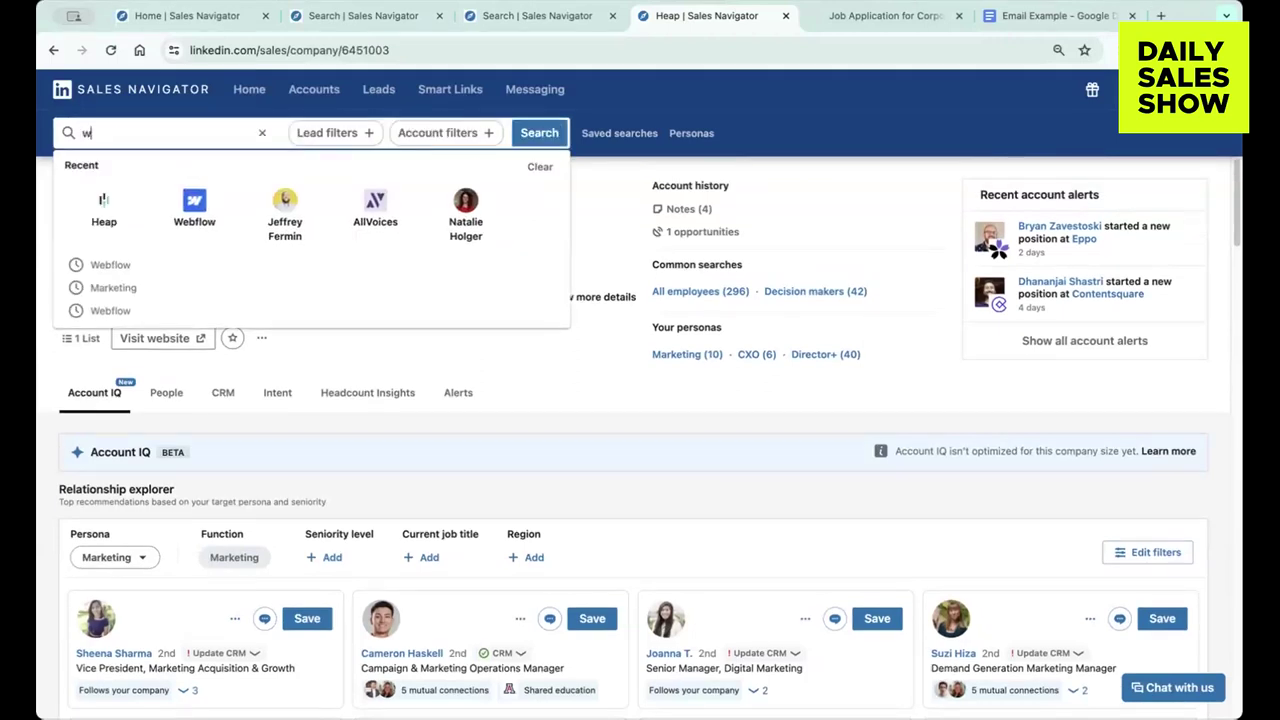
{"action": "type", "text": "ebflow"}
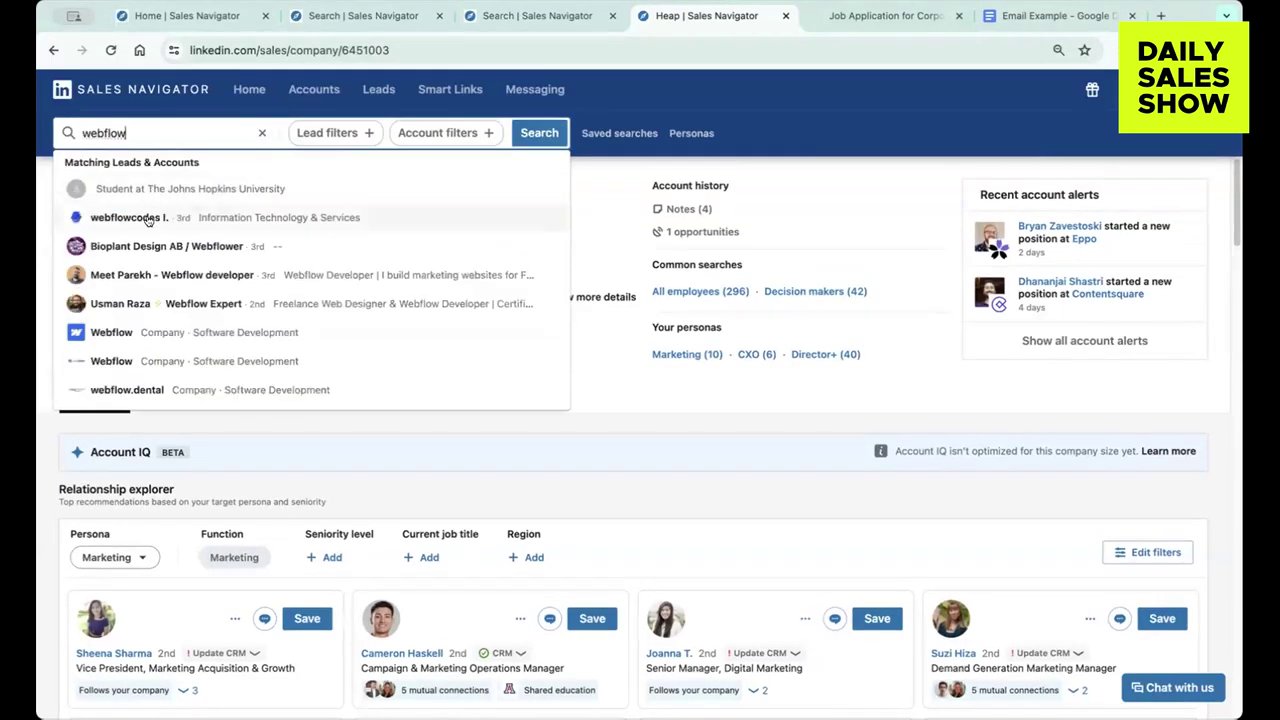
{"action": "left_click", "coordinate": [149, 333]}
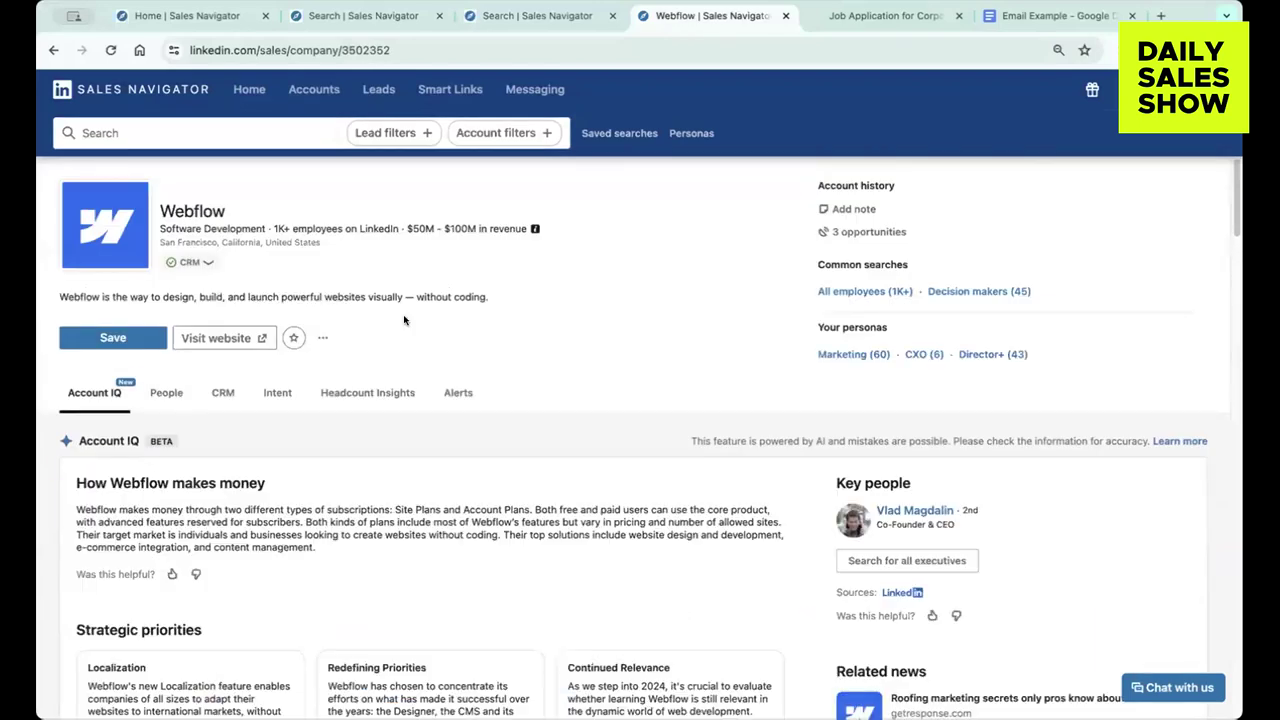
{"action": "scroll", "coordinate": [404, 320], "scroll_direction": "down", "scroll_amount": 2}
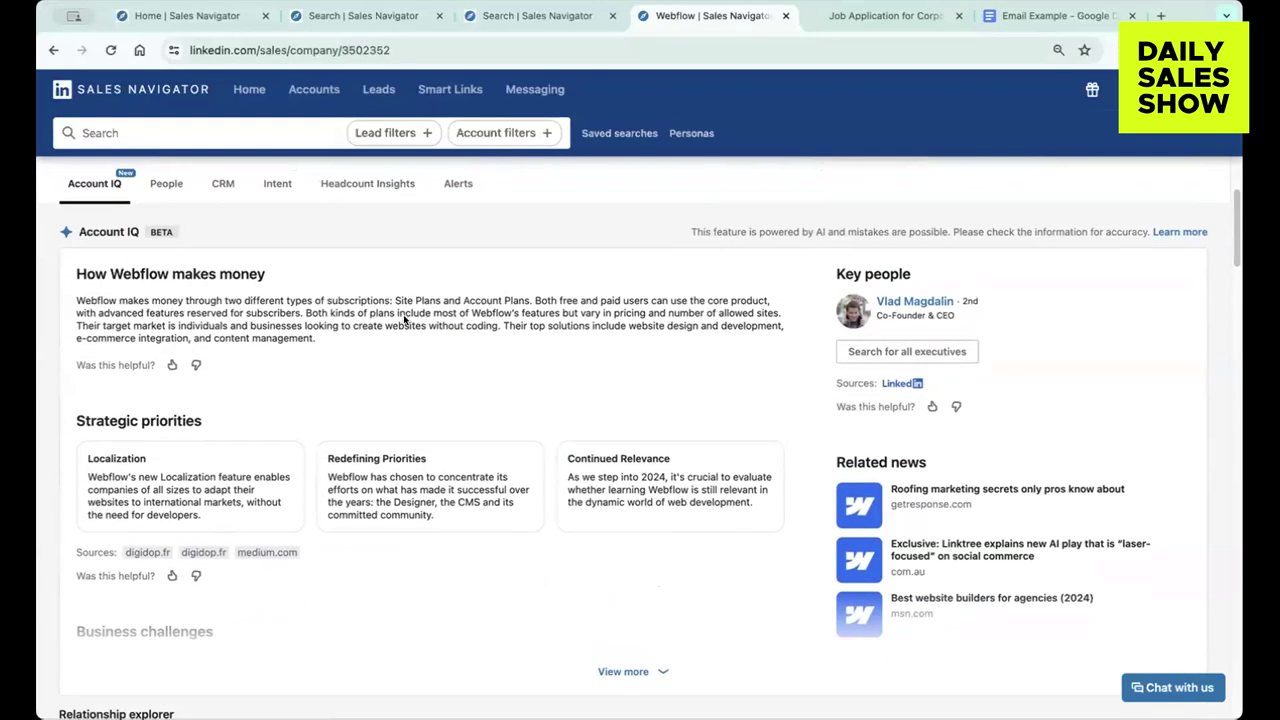
{"action": "scroll", "coordinate": [404, 320], "scroll_direction": "up", "scroll_amount": 2}
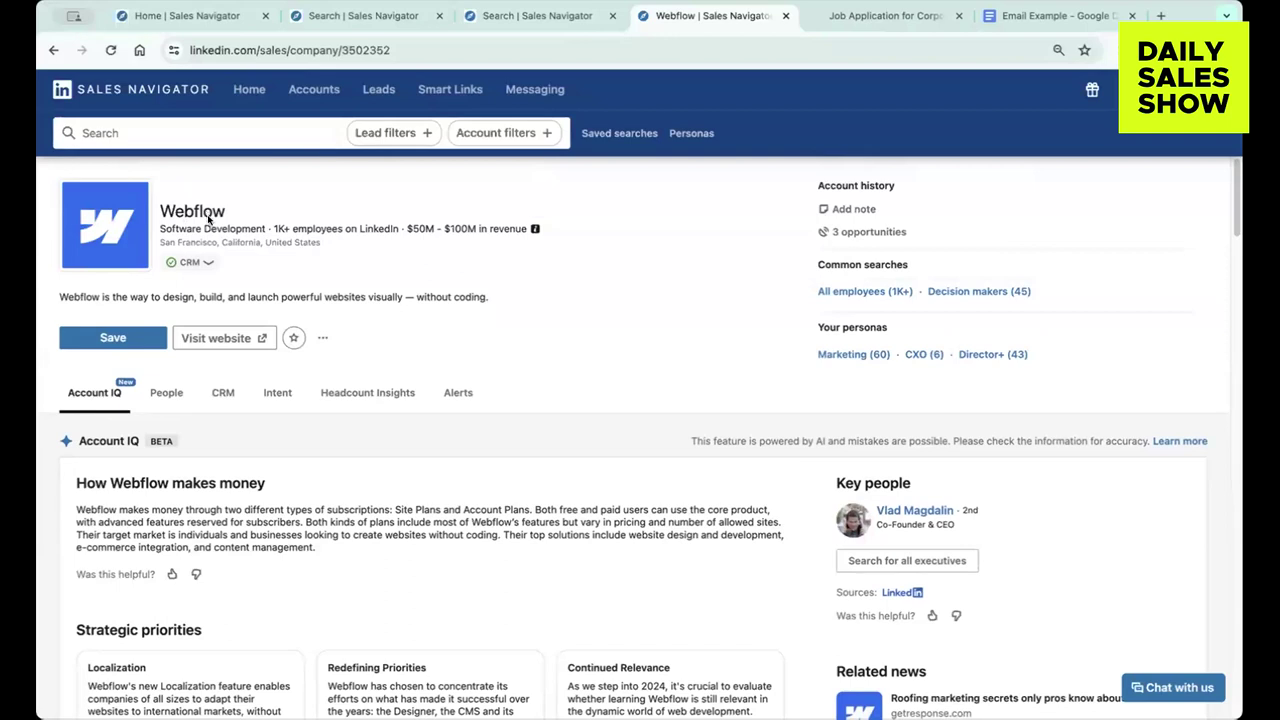
{"action": "scroll", "coordinate": [264, 284], "scroll_direction": "down", "scroll_amount": 1}
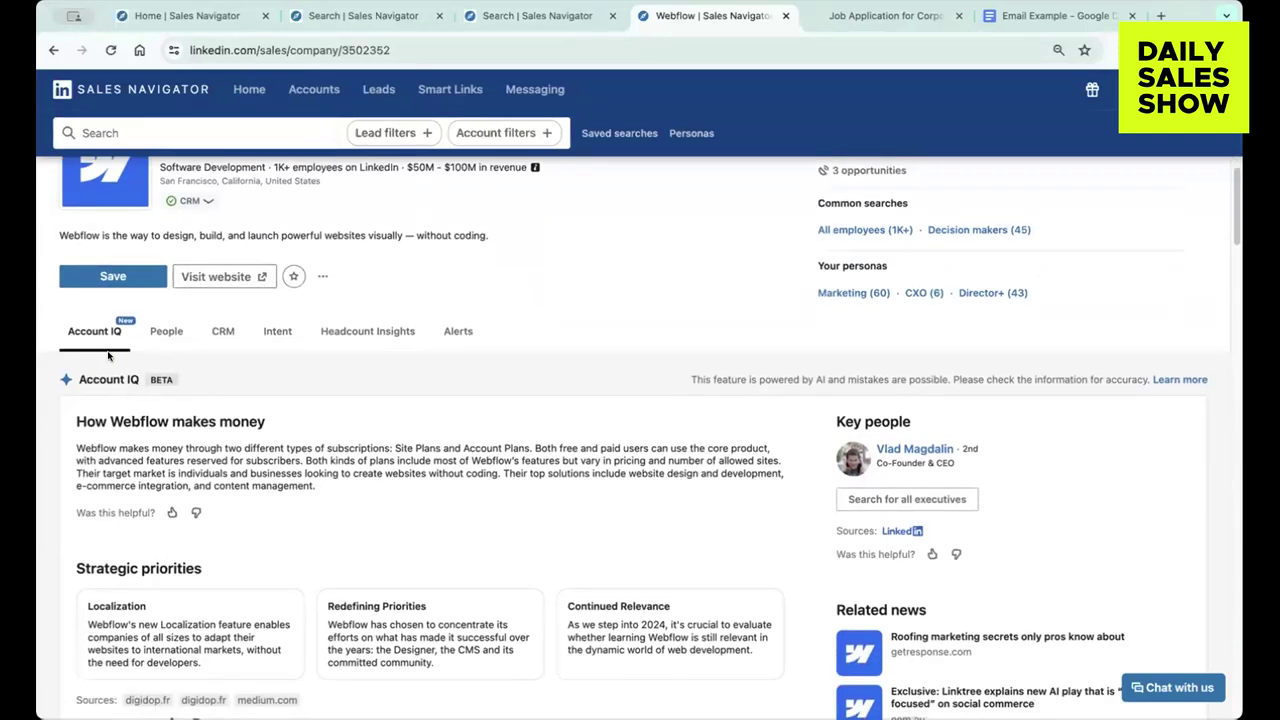